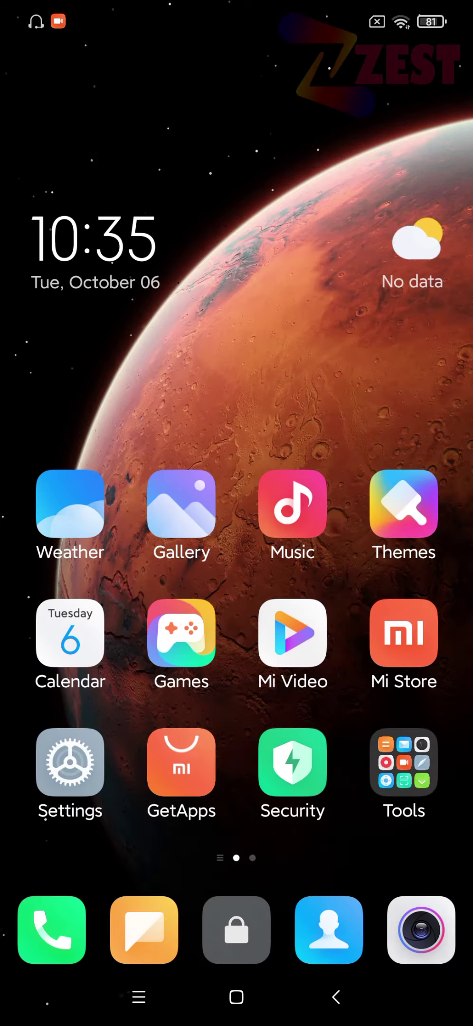
Launch Mi Browser from the home screen's Tools folder.
left_click(403, 761)
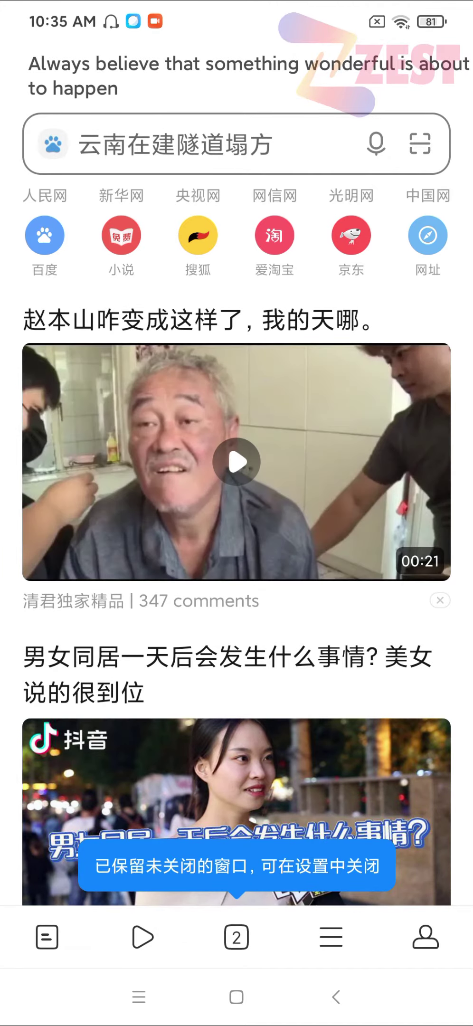
Go to Mi Browser's Additional settings and bring up the Set start page options.
left_click(331, 936)
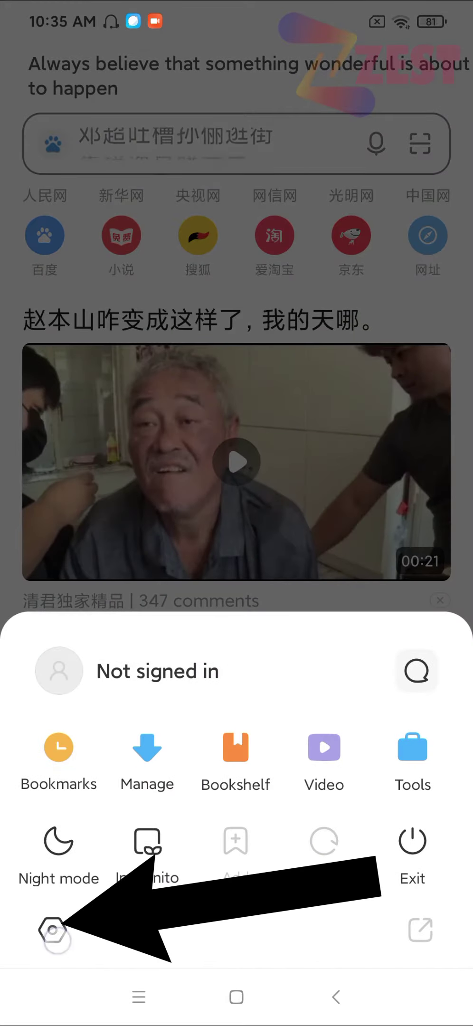
left_click(52, 957)
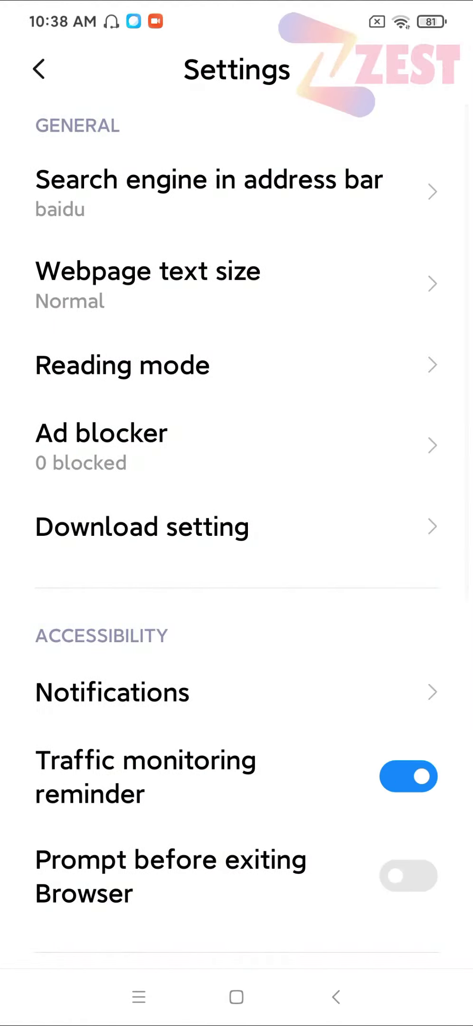
scroll(237, 561, "down", 5)
scroll(236, 561, "down", 5)
scroll(237, 560, "up", 1)
left_click(147, 493)
scroll(237, 561, "down", 5)
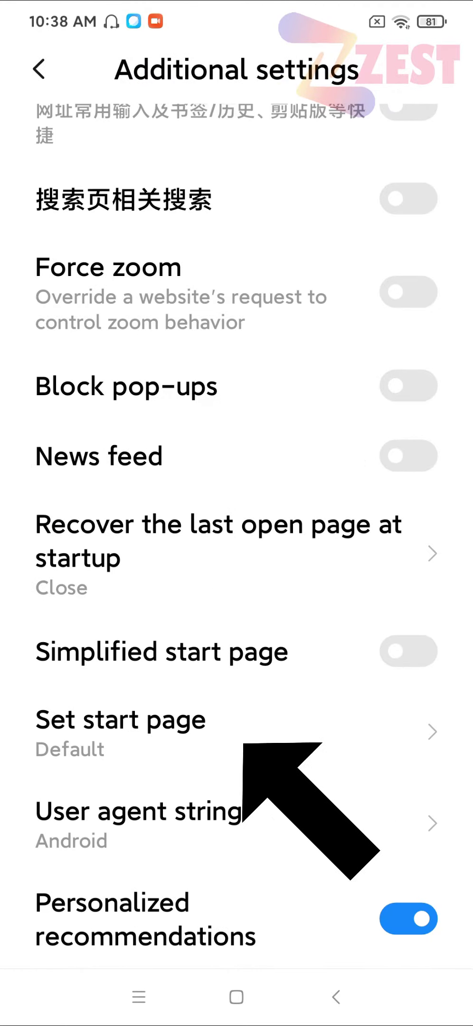
left_click(120, 731)
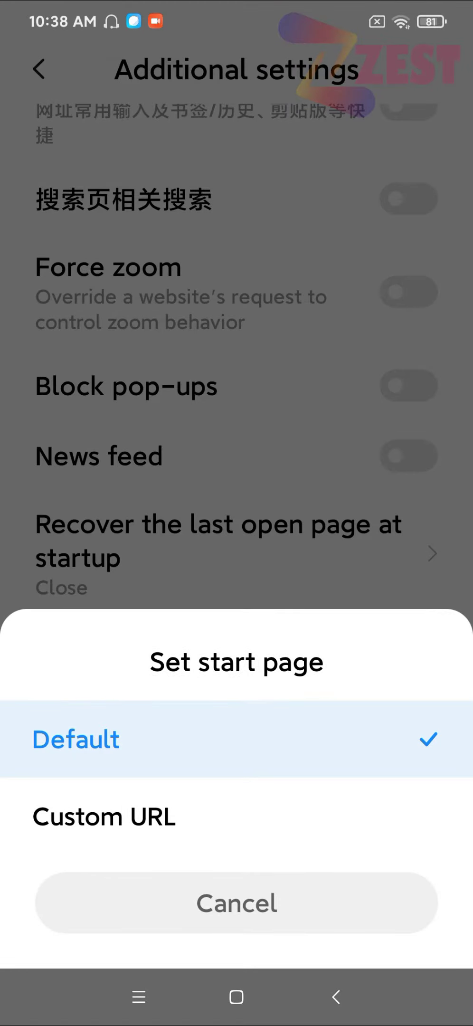
left_click(104, 817)
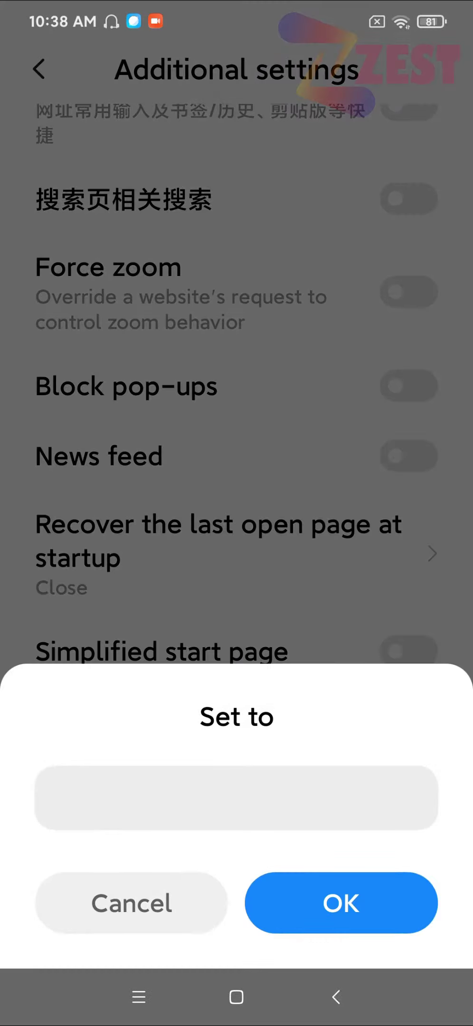
left_click(237, 797)
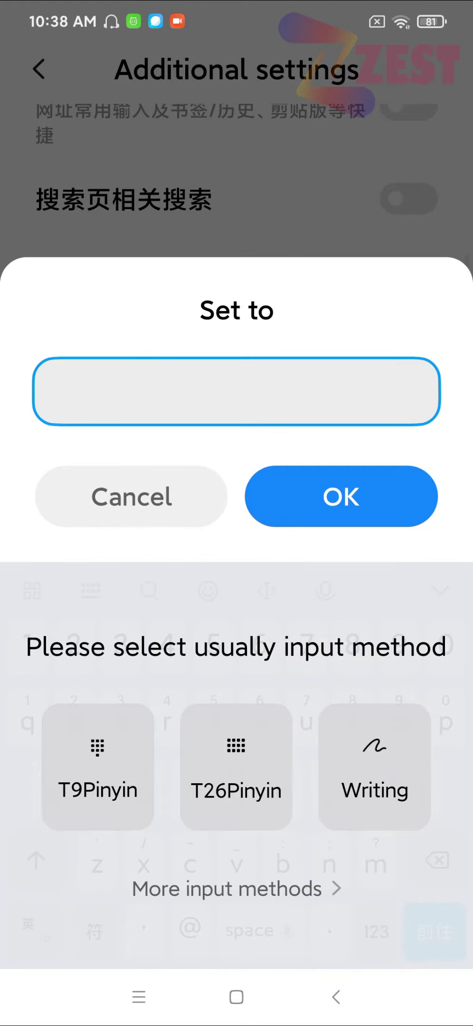
left_click(236, 767)
type("www.goo")
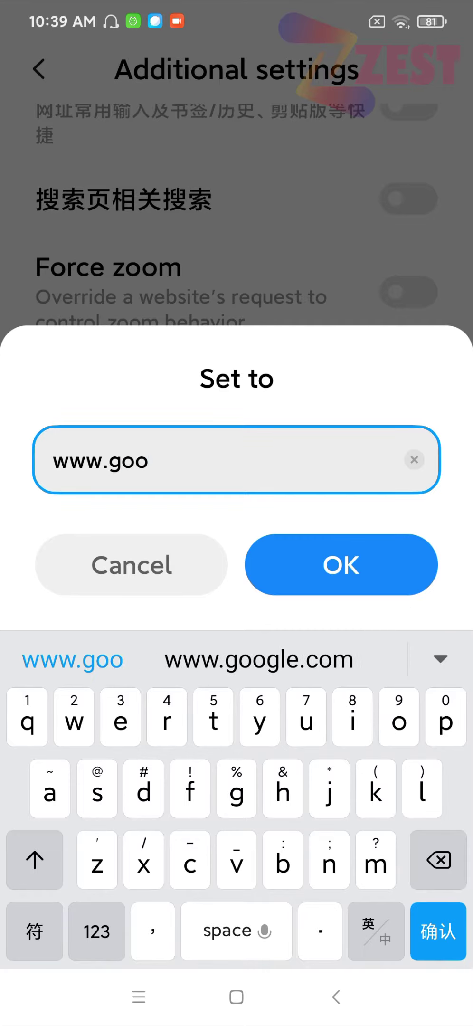
type("gle.com")
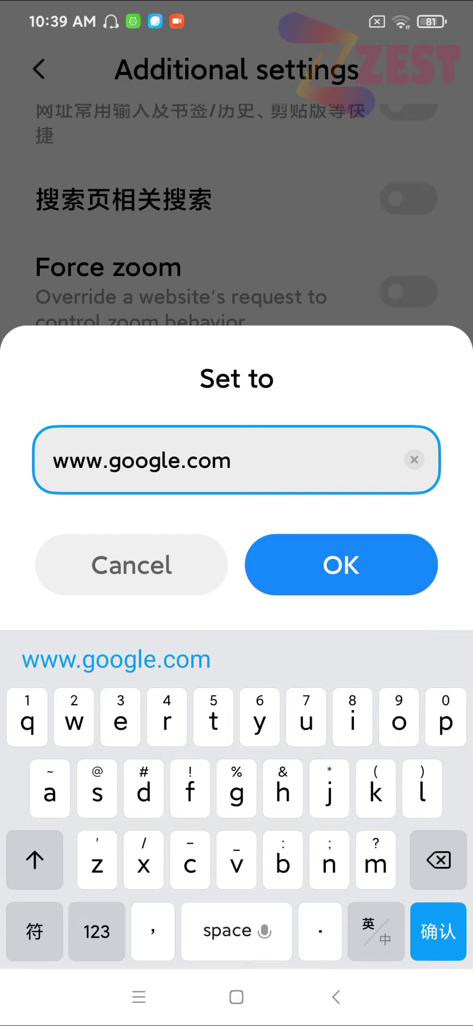
left_click(341, 564)
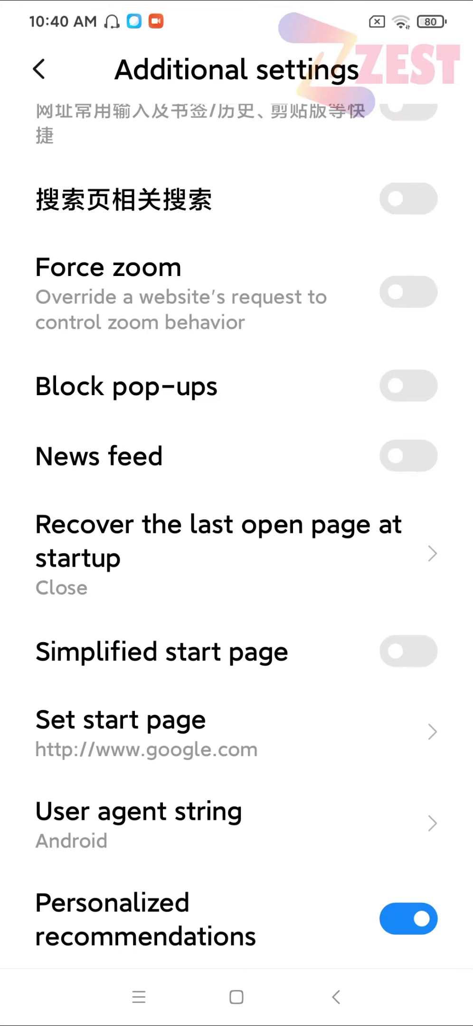
Exit the browser, clear all recent apps, and relaunch Browser from Tools.
left_click(337, 996)
left_click(336, 996)
left_click(138, 996)
left_click(236, 912)
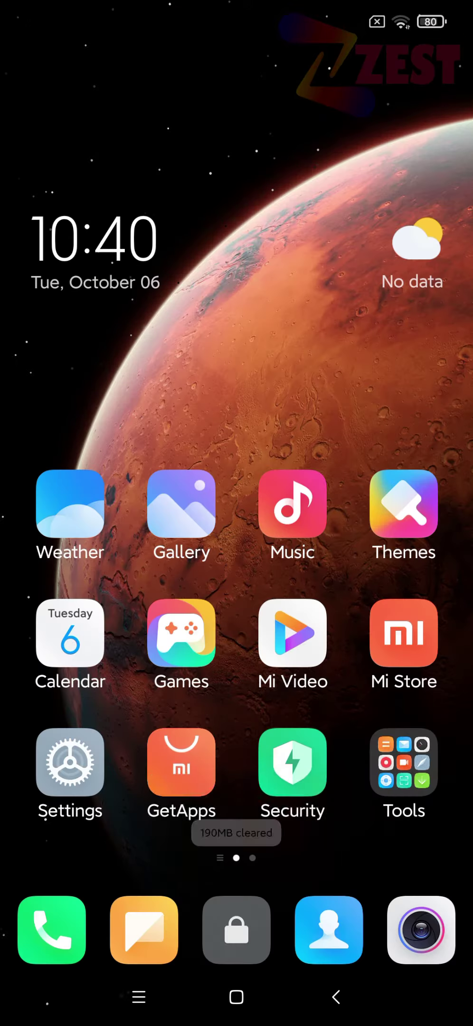
left_click(404, 761)
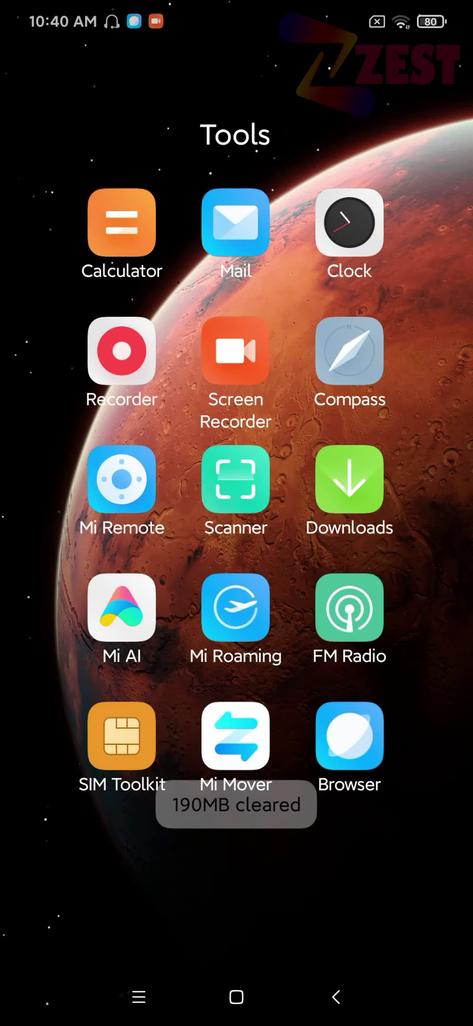
left_click(353, 739)
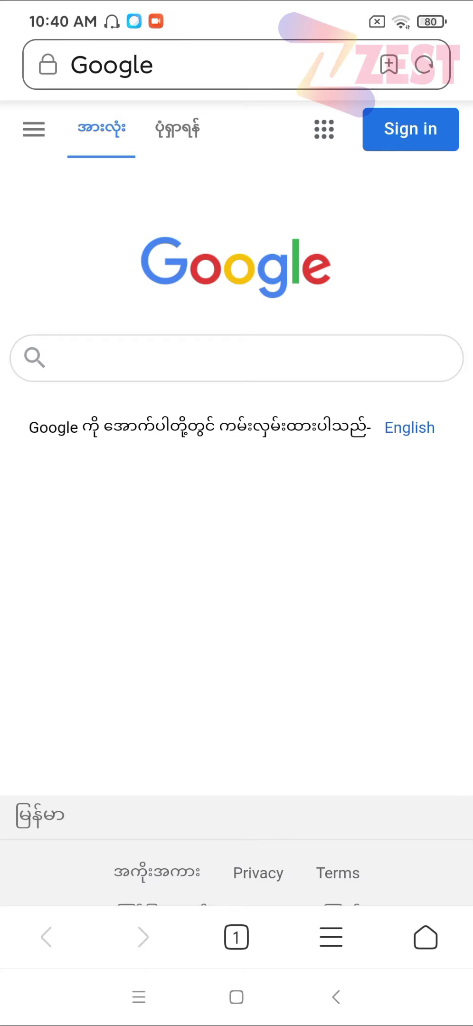
scroll(369, 664, "down", 2)
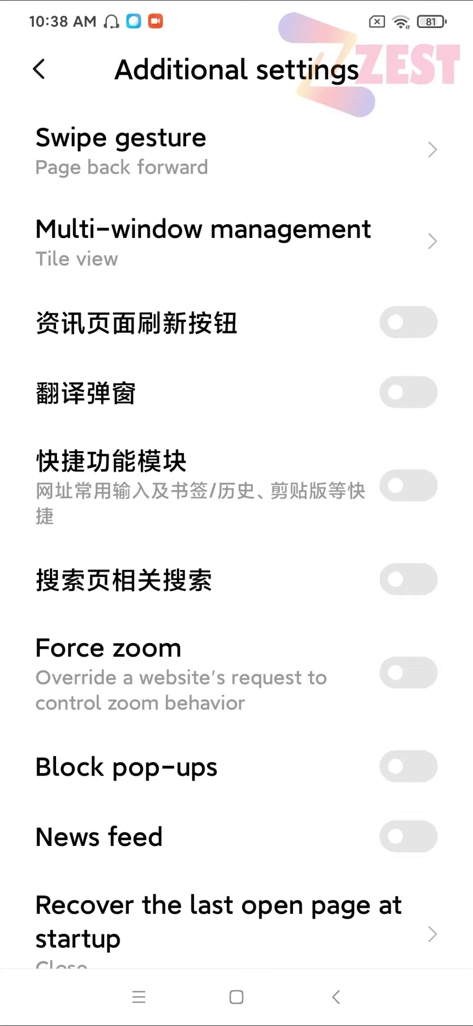
scroll(344, 601, "down", 3)
scroll(345, 549, "down", 4)
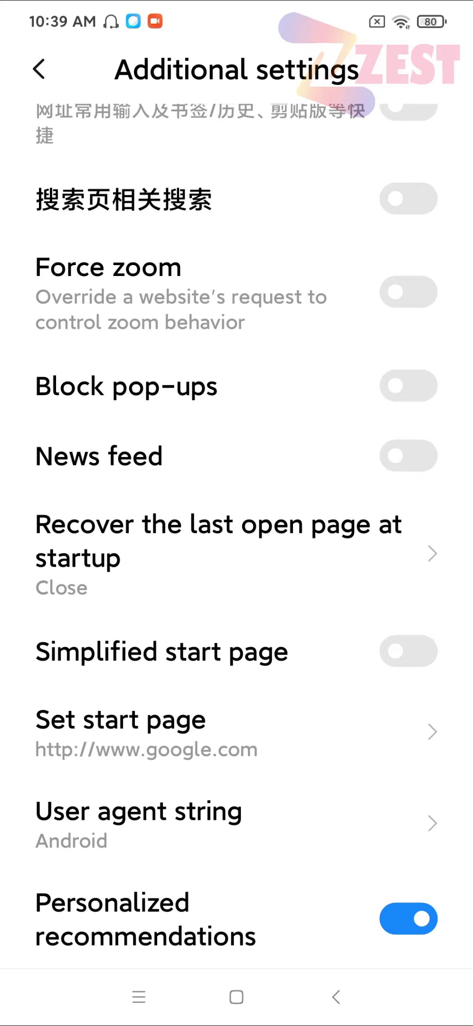
Turn on Simplified start page, then clear recent apps and return to the home screen.
left_click(408, 651)
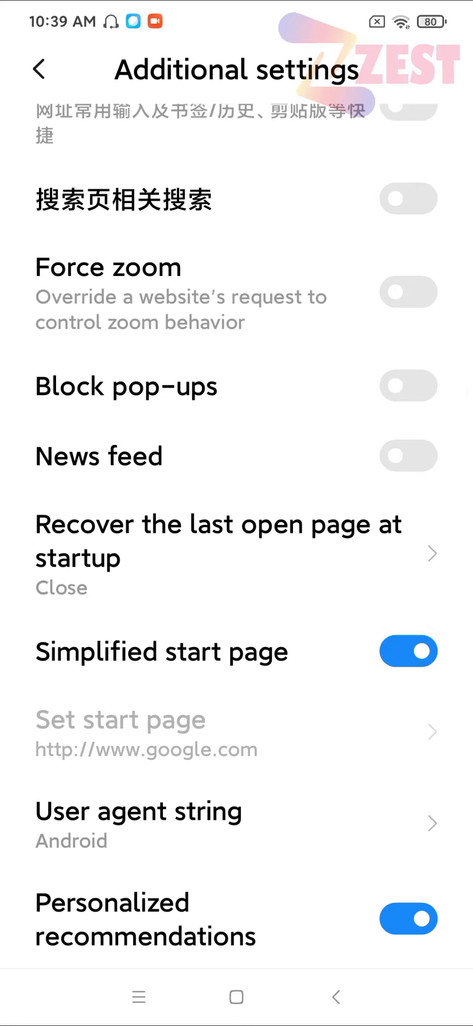
left_click(336, 995)
left_click(139, 996)
left_click(237, 911)
left_click_drag(401, 713, 80, 714)
left_click_drag(120, 761, 400, 762)
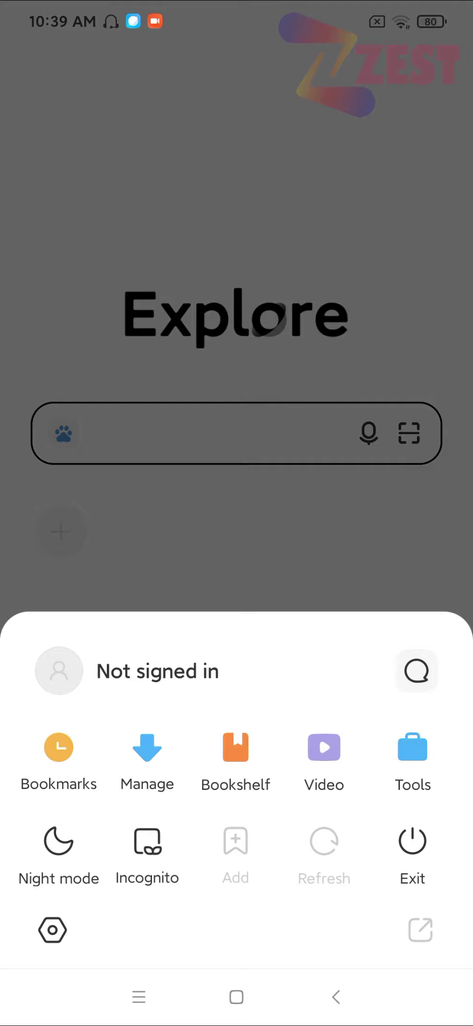
Switch Simplified start page back off in the browser's Additional settings.
left_click(52, 930)
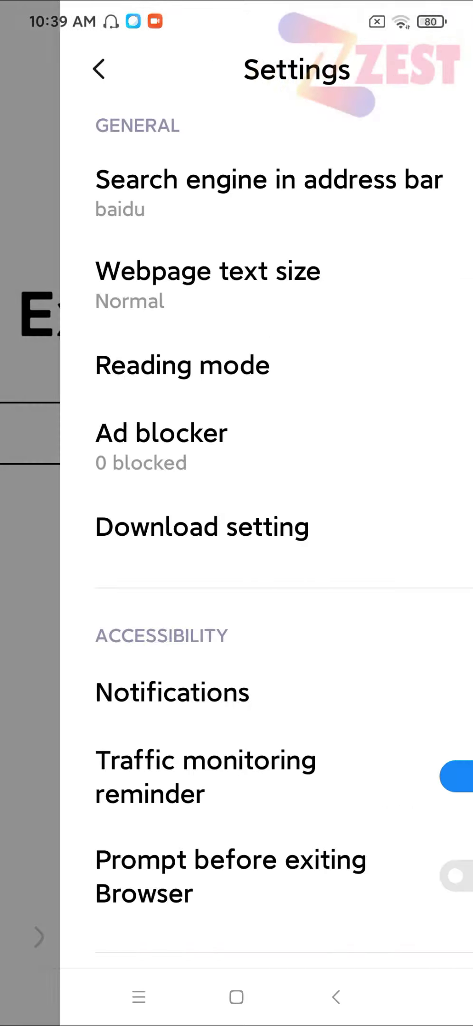
left_click_drag(321, 834, 321, 444)
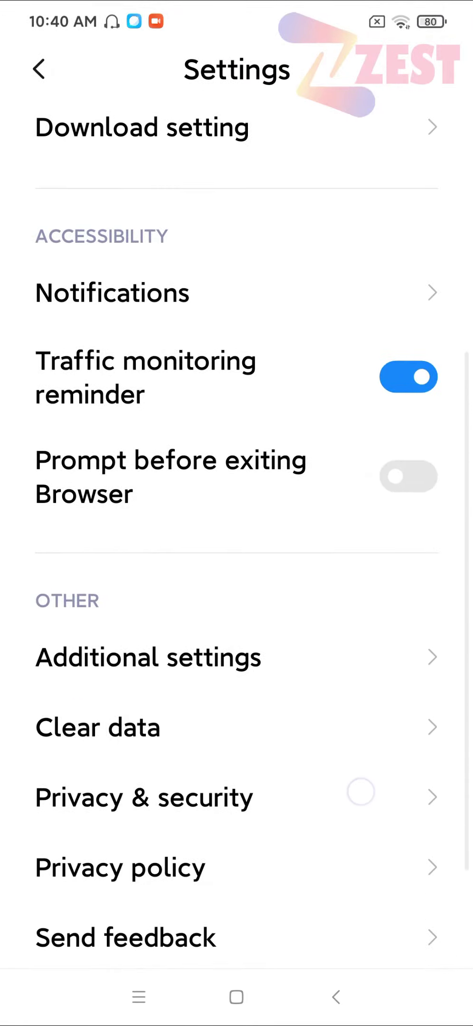
left_click(88, 657)
left_click_drag(240, 801, 241, 417)
left_click(408, 650)
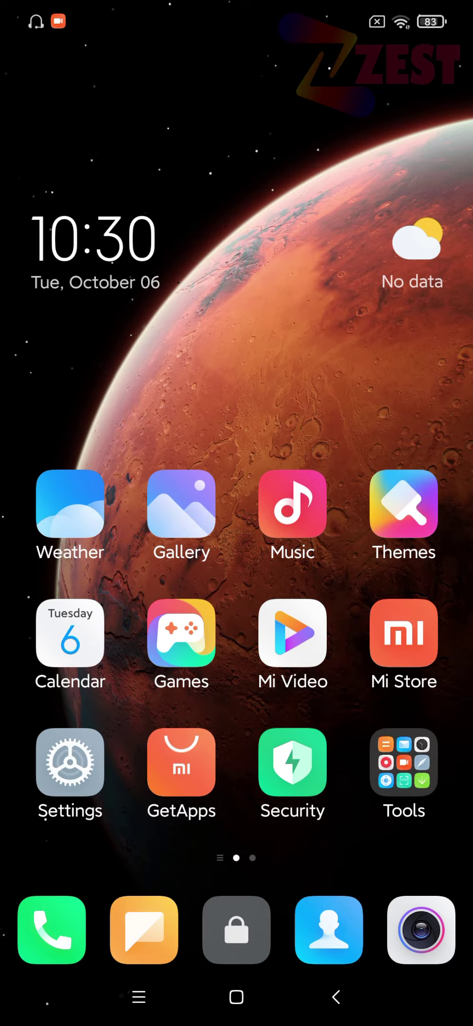
Launch Mi Video from the home screen and go to its 我的 profile tab.
left_click_drag(360, 626, 80, 625)
left_click_drag(120, 625, 401, 625)
left_click(292, 633)
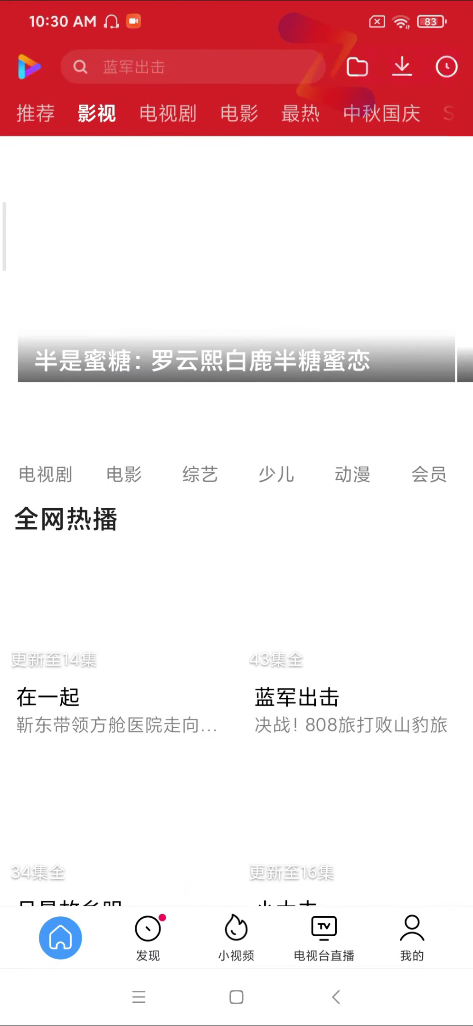
scroll(341, 699, "down", 8)
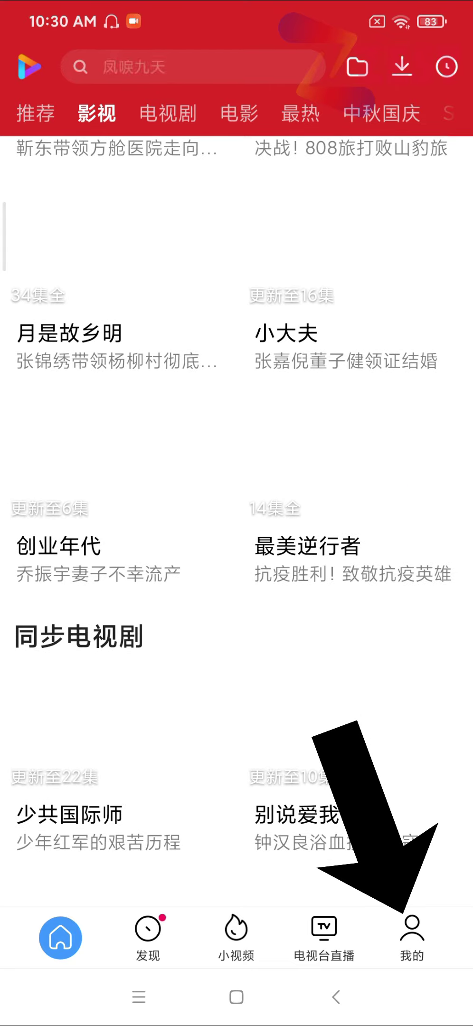
left_click(412, 938)
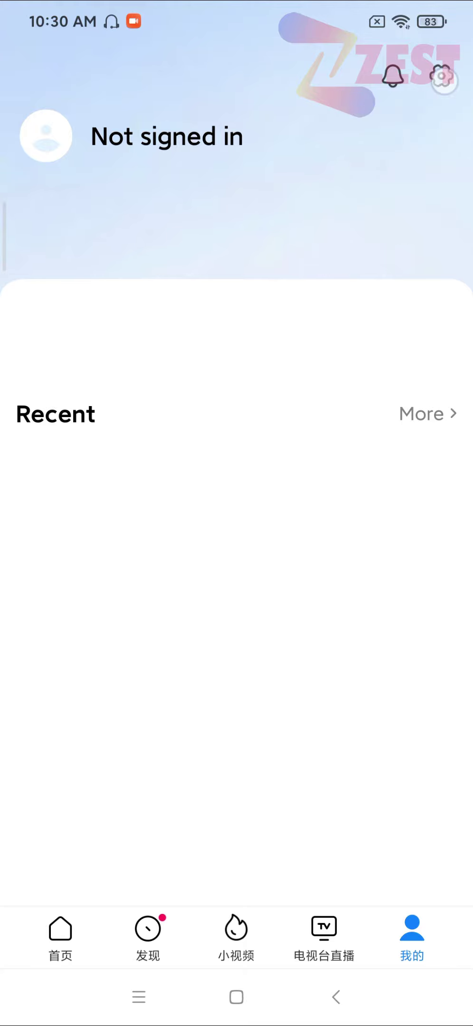
Turn off Online services in Mi Video's Other settings and confirm Turn off.
left_click(440, 75)
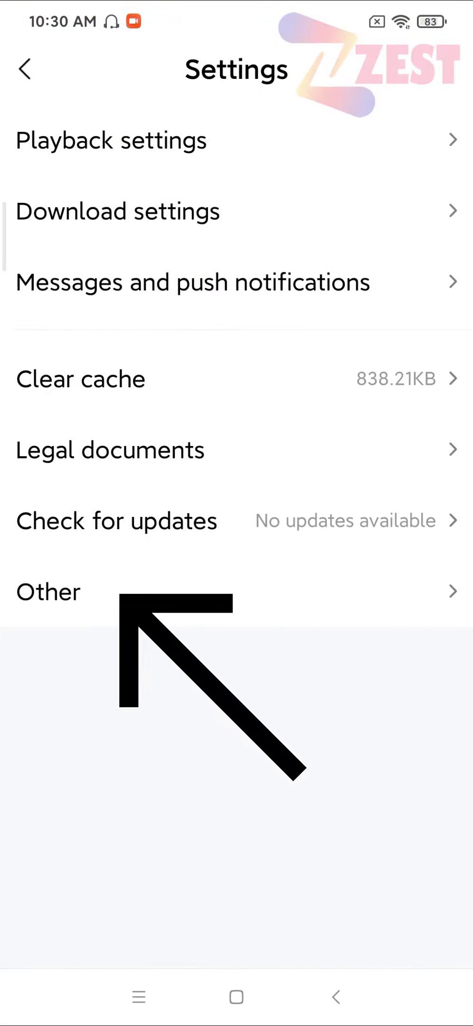
left_click(241, 592)
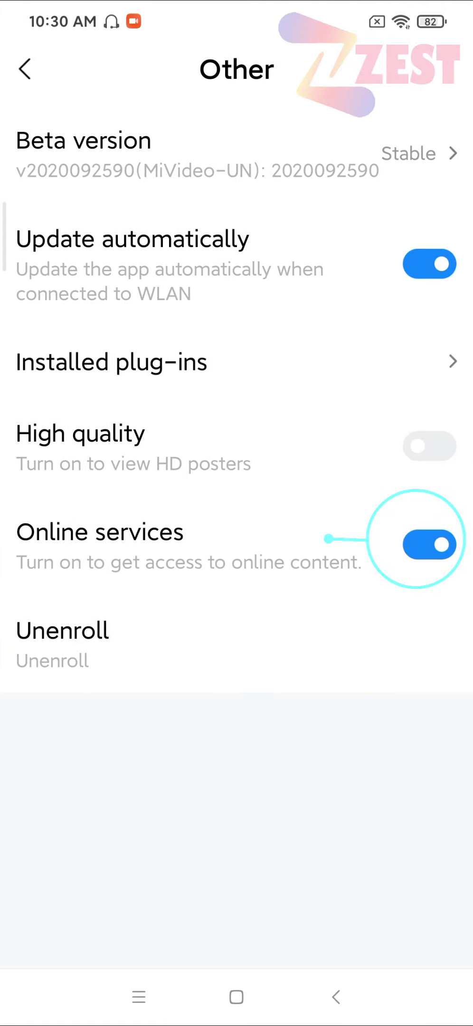
left_click(430, 545)
left_click(341, 905)
Back out of the settings and exit Mi Video.
left_click(24, 69)
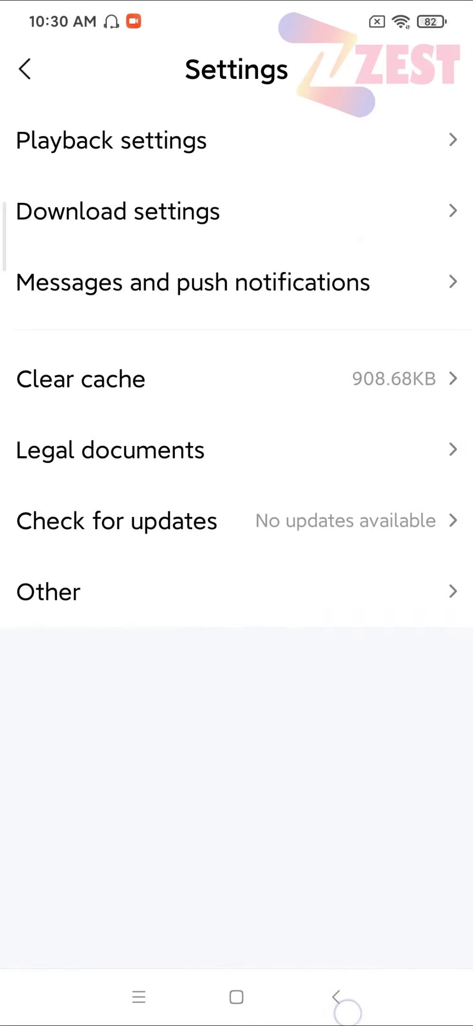
left_click(336, 998)
left_click(337, 997)
left_click(235, 997)
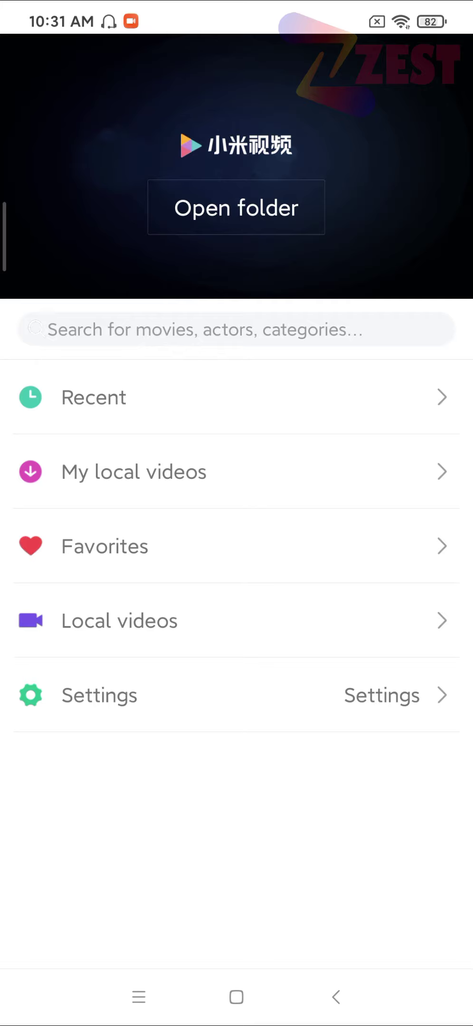
View Local videos filtered to Videos, and open then close the toolbox sidebar.
left_click(258, 608)
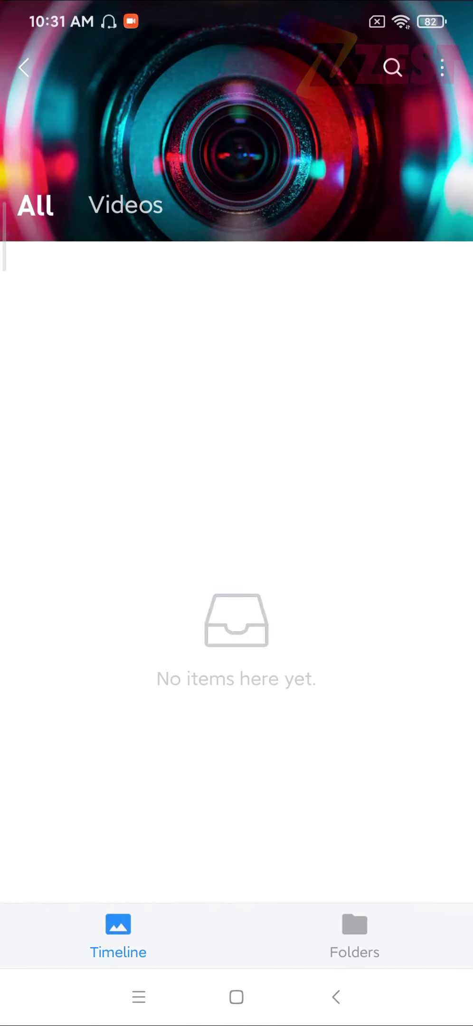
left_click(126, 205)
left_click_drag(4, 256, 161, 265)
left_click(361, 722)
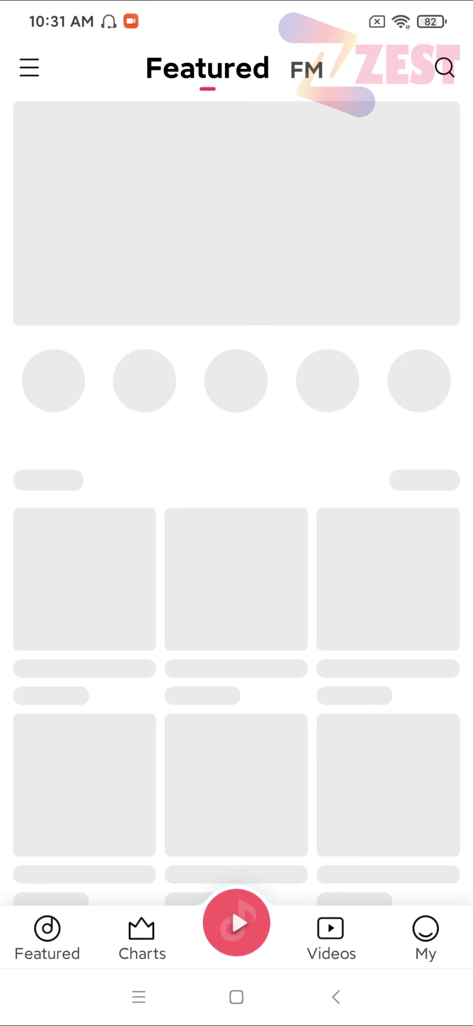
Switch off Online content services in Mi Music settings, confirm, and leave the app.
left_click(425, 936)
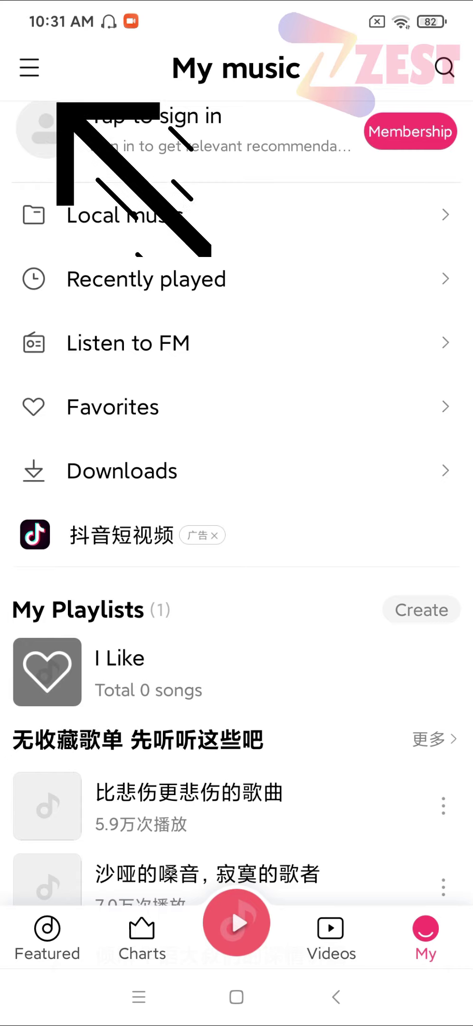
left_click(29, 68)
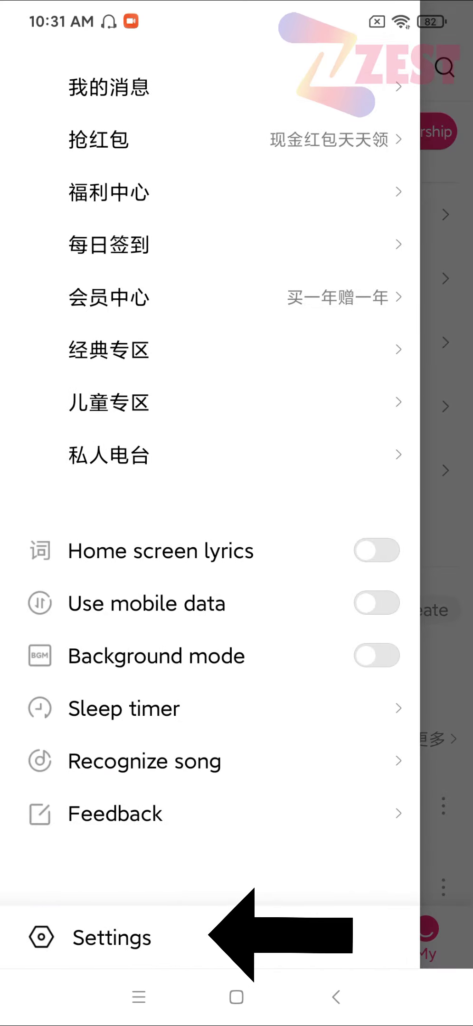
left_click(112, 937)
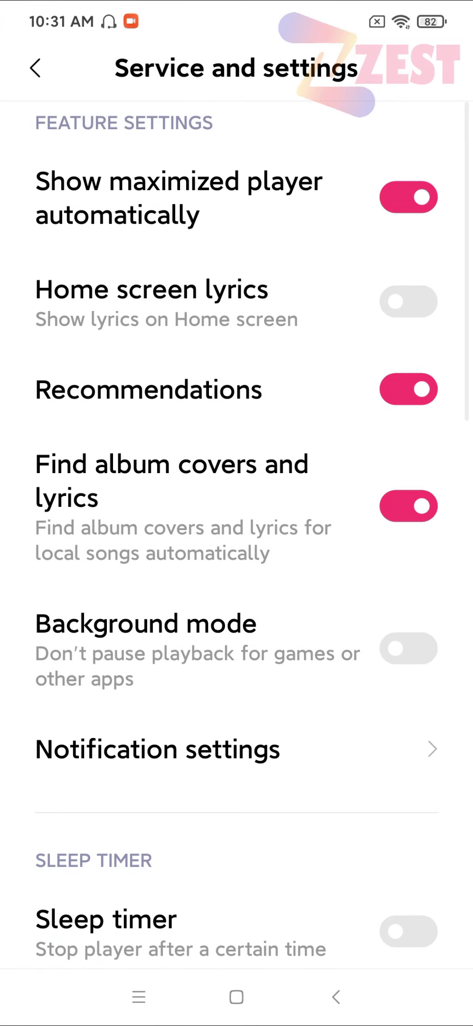
scroll(237, 618, "down", 8)
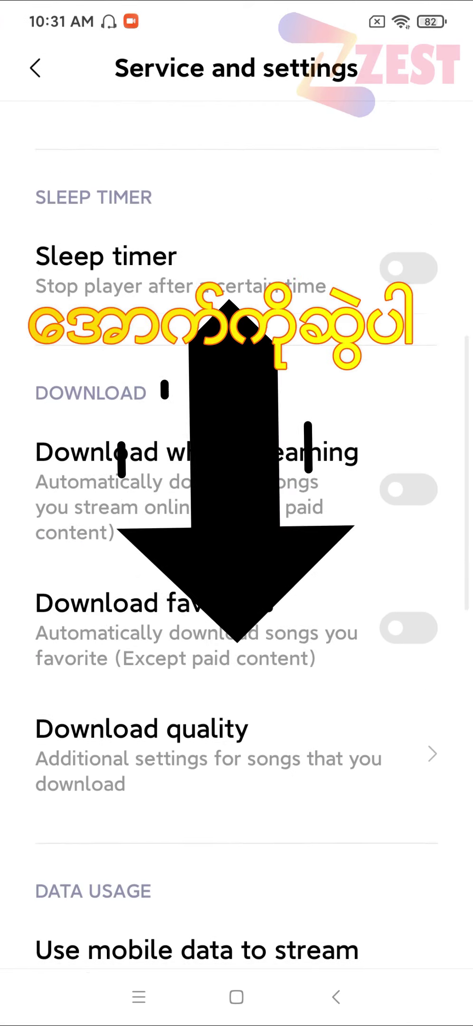
scroll(237, 617, "down", 10)
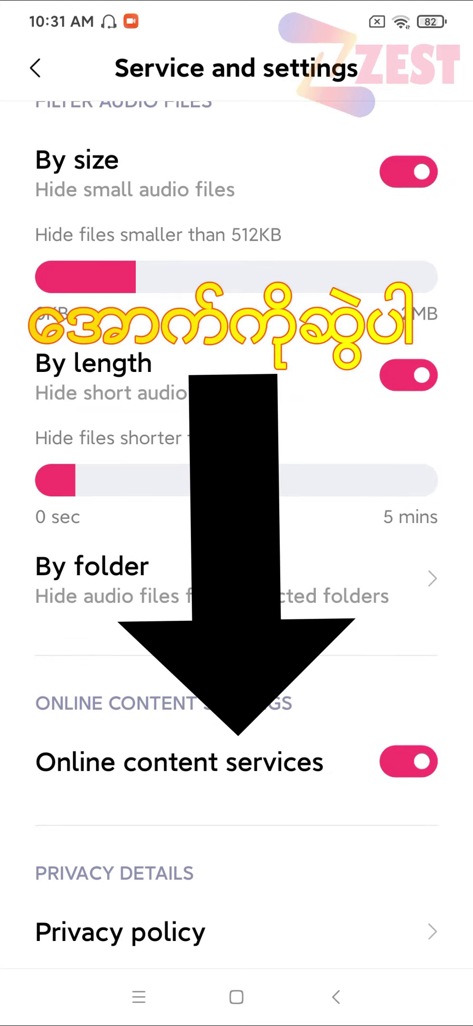
left_click(408, 762)
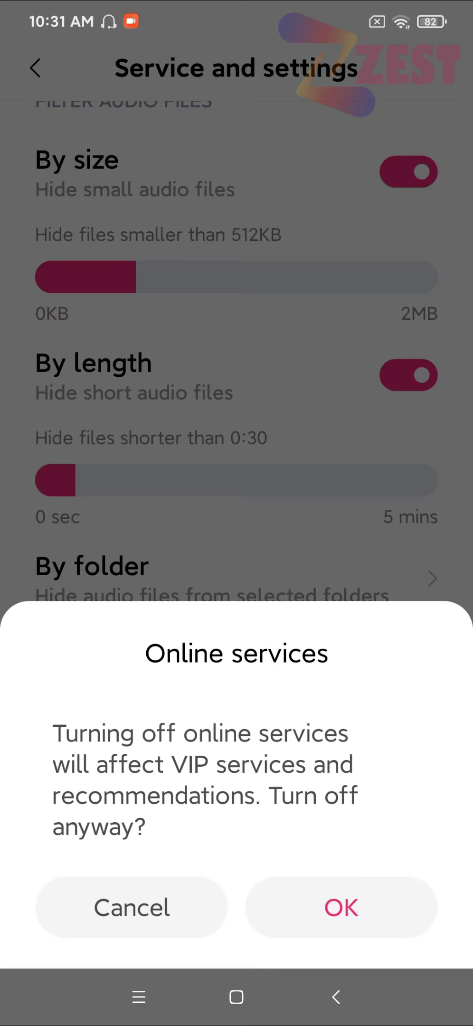
left_click(341, 907)
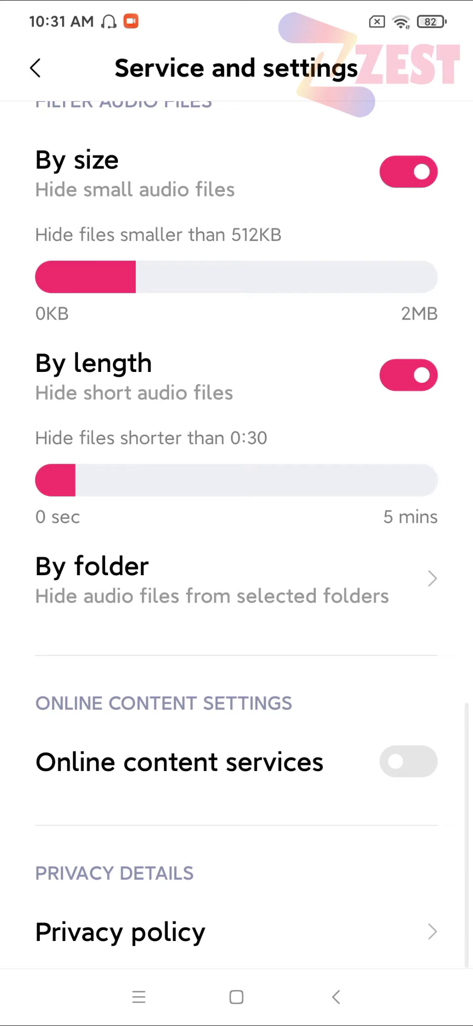
left_click(34, 68)
left_click(336, 997)
left_click(336, 996)
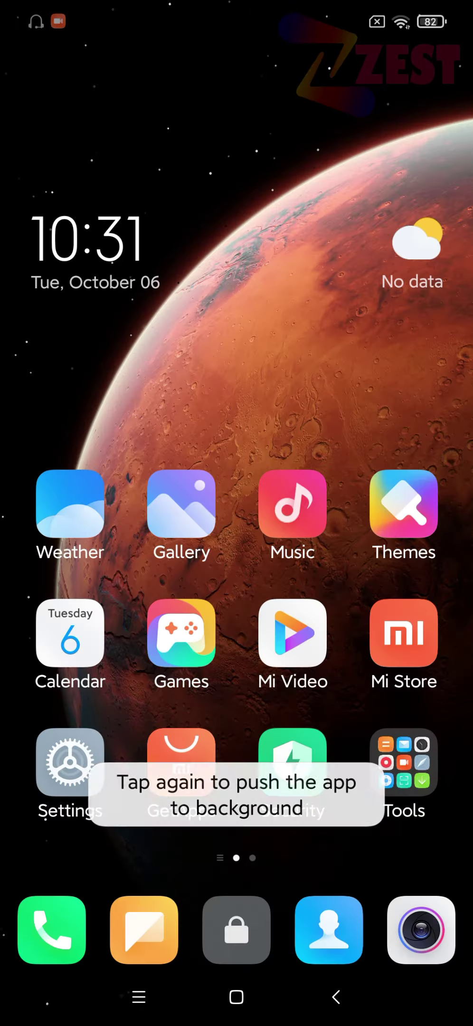
left_click(292, 505)
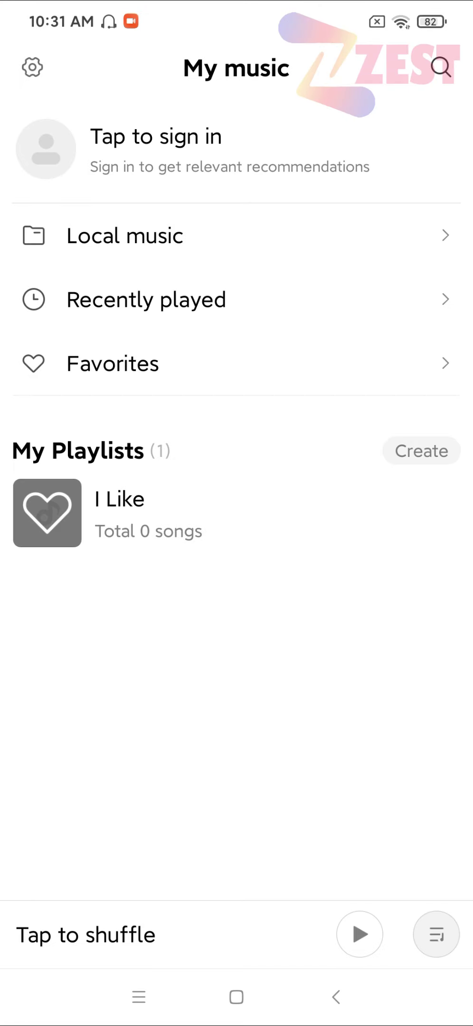
left_click(313, 235)
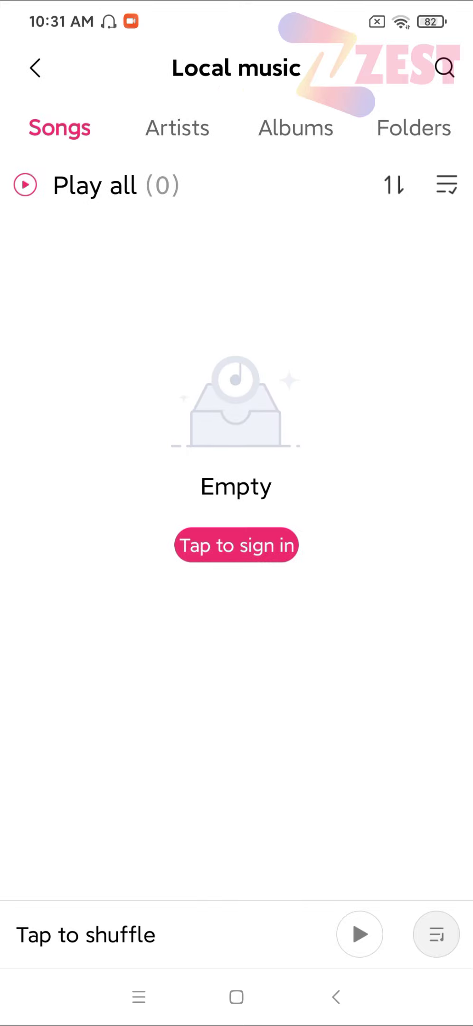
left_click(35, 67)
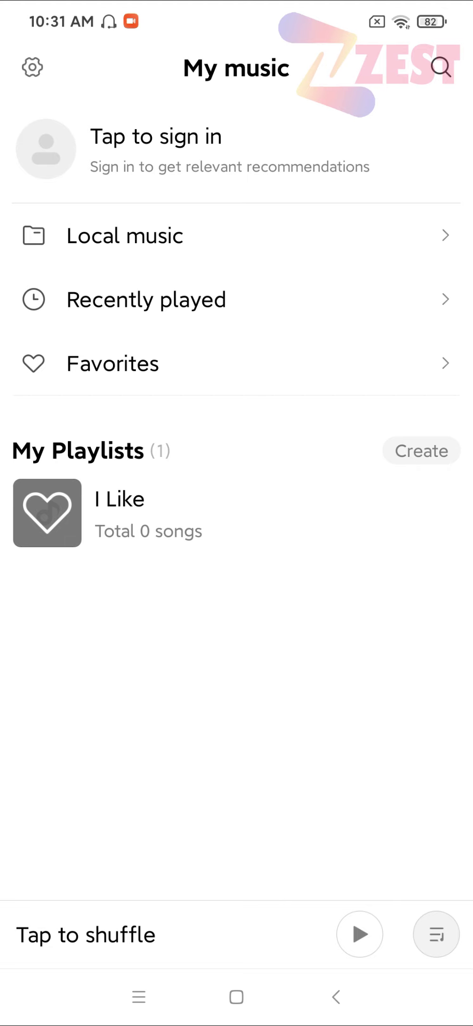
left_click(335, 996)
left_click(336, 997)
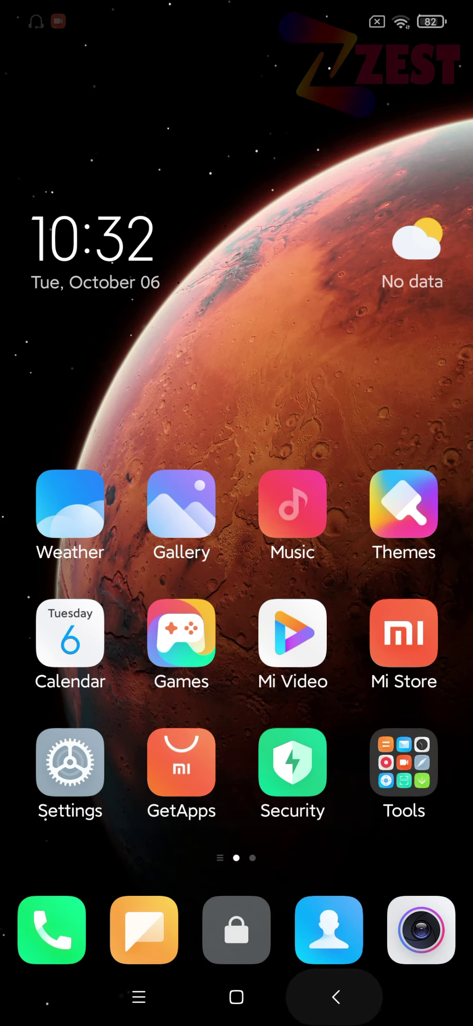